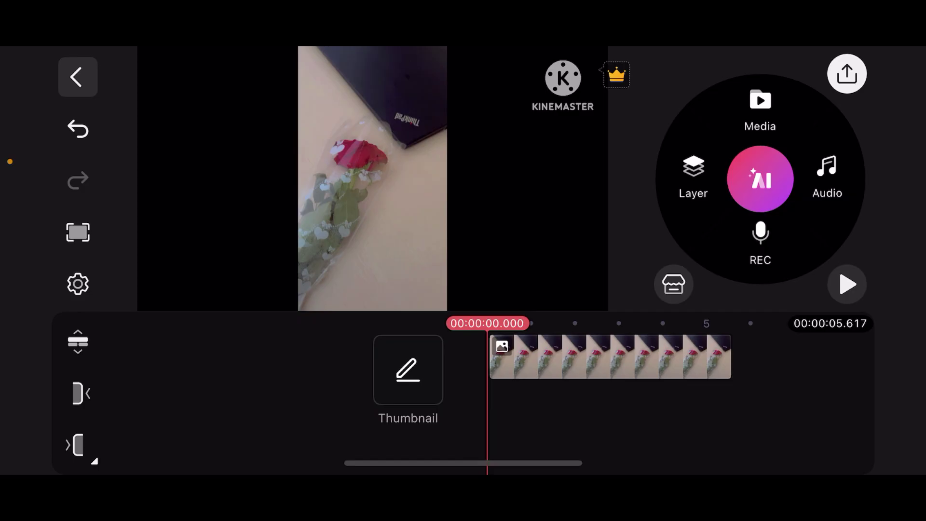
# Add a text layer reading 'Rose' over the start of the rose clip.
pyautogui.click(610, 356)
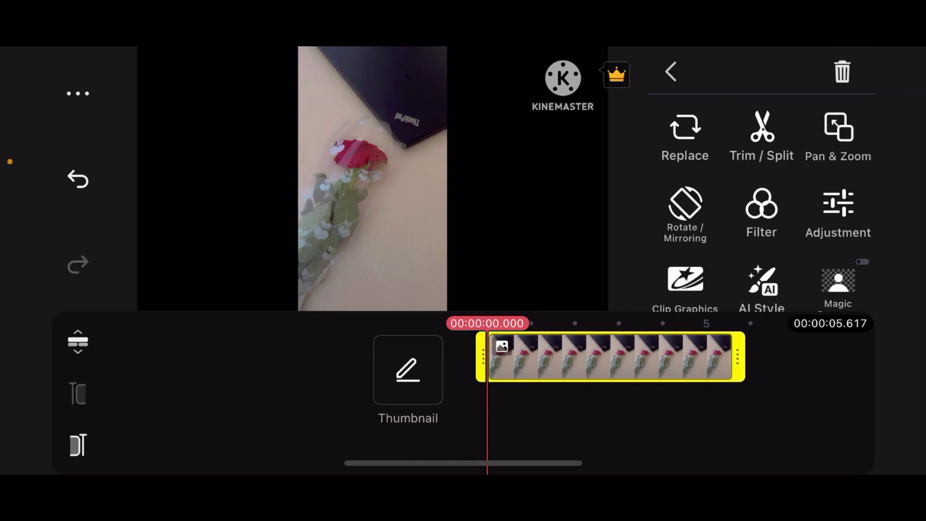
pyautogui.click(671, 71)
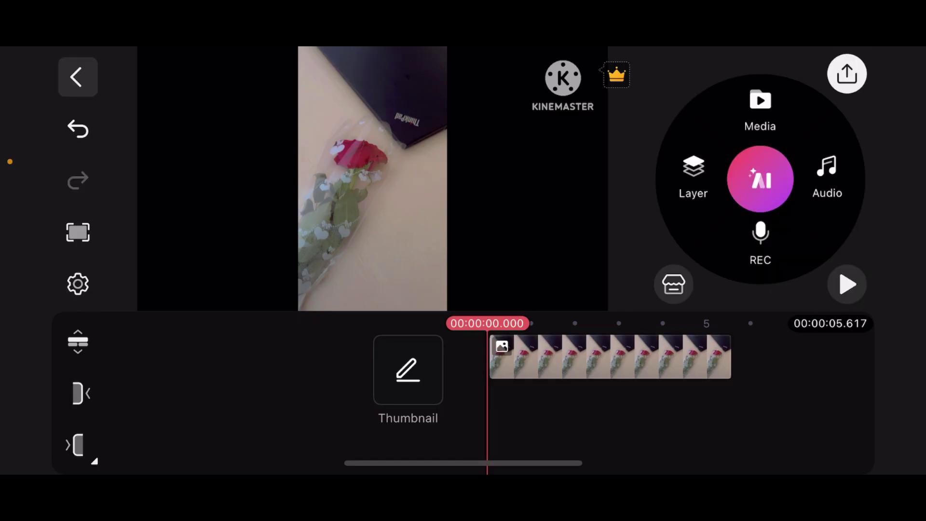
pyautogui.click(693, 177)
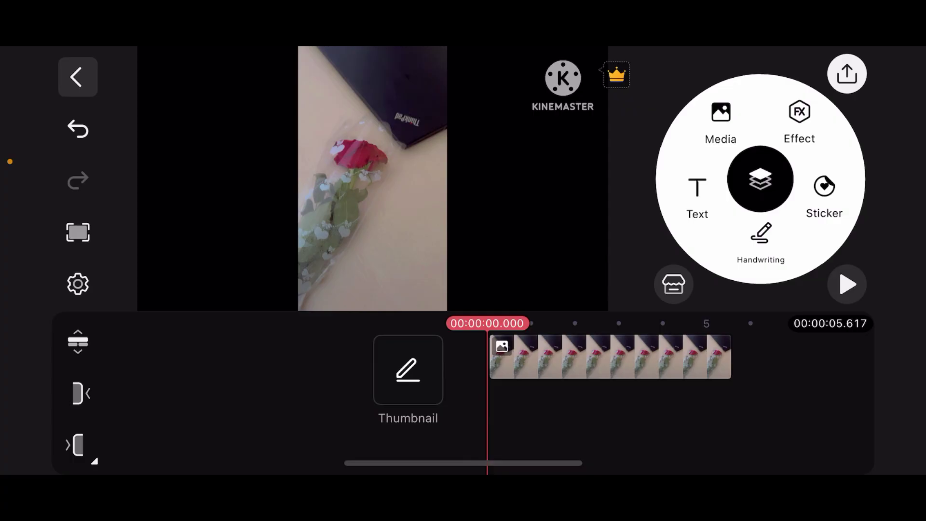
pyautogui.click(696, 196)
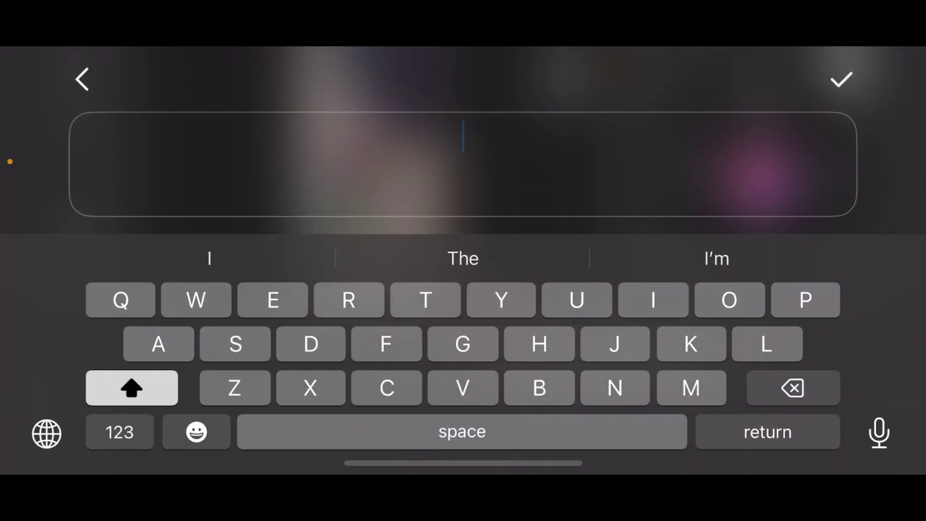
pyautogui.write('Rose')
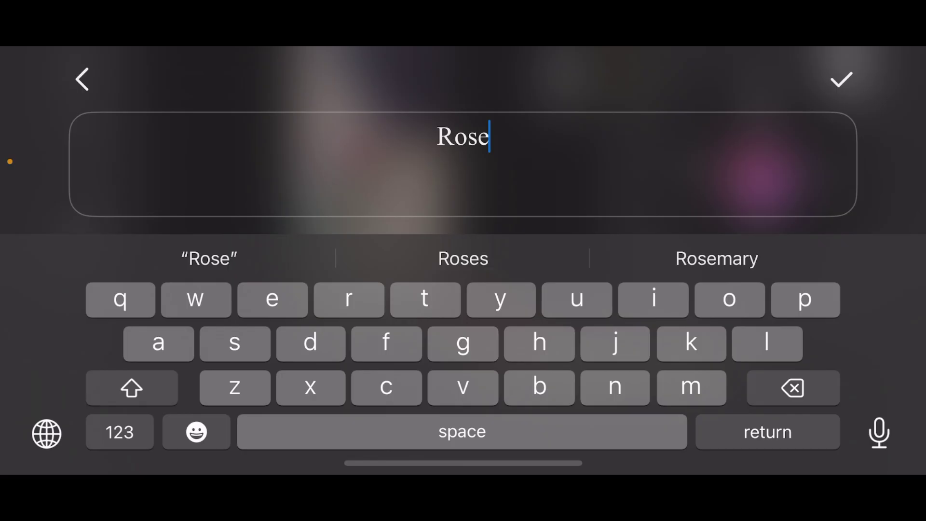
pyautogui.click(842, 80)
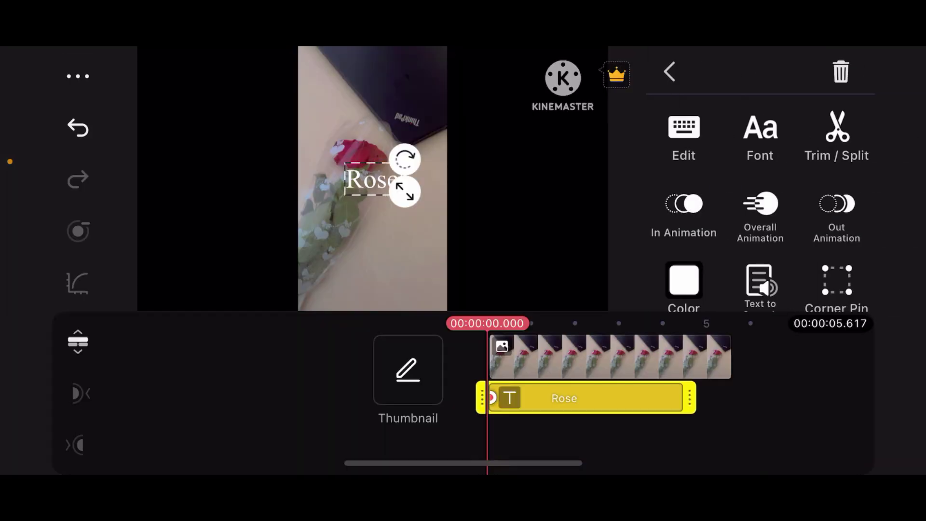
# Scale the Rose text up over the centre of the frame and reselect its layer.
pyautogui.moveTo(404, 191); pyautogui.dragTo(473, 231)
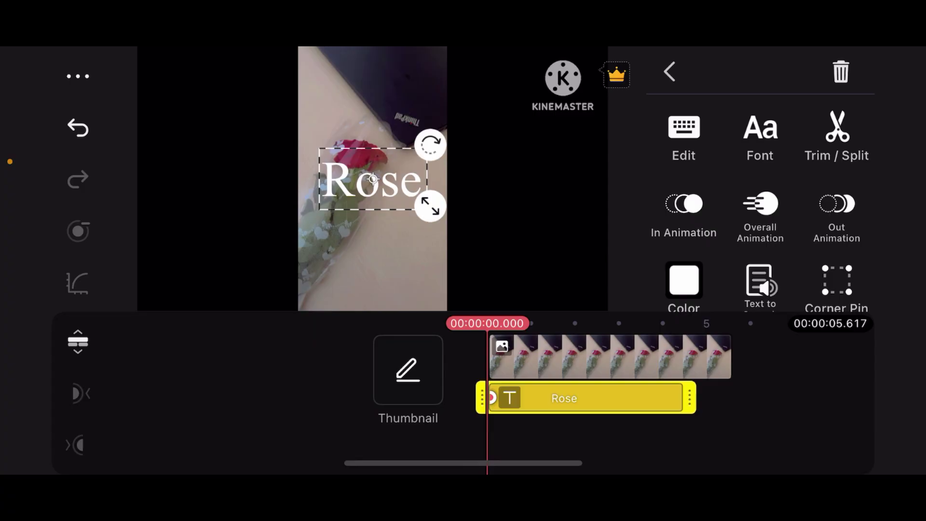
pyautogui.moveTo(472, 230); pyautogui.dragTo(424, 200)
pyautogui.moveTo(373, 181); pyautogui.dragTo(376, 189)
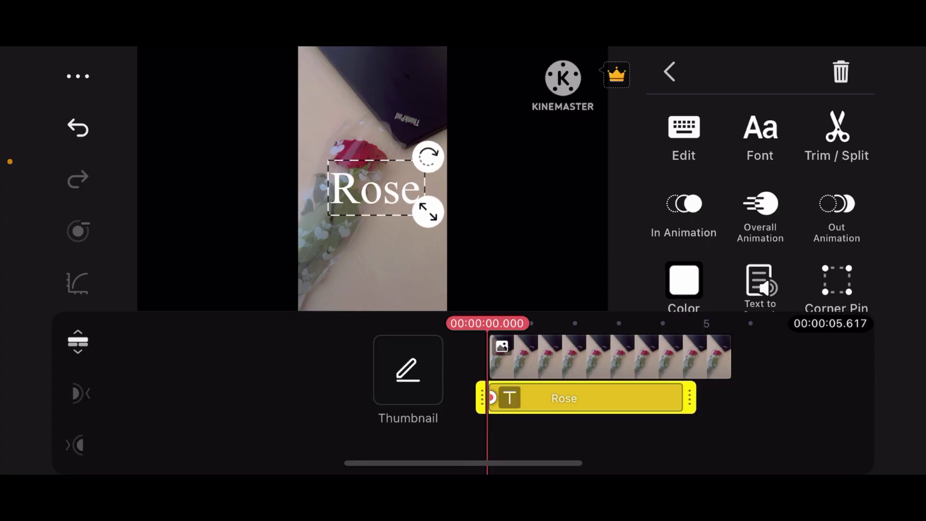
pyautogui.moveTo(615, 357); pyautogui.dragTo(465, 358)
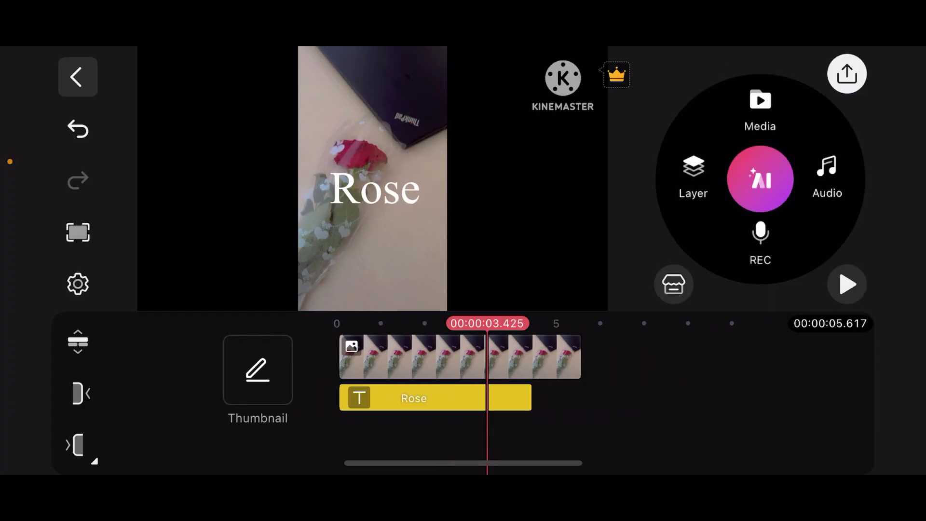
pyautogui.click(434, 398)
pyautogui.moveTo(538, 398); pyautogui.dragTo(584, 398)
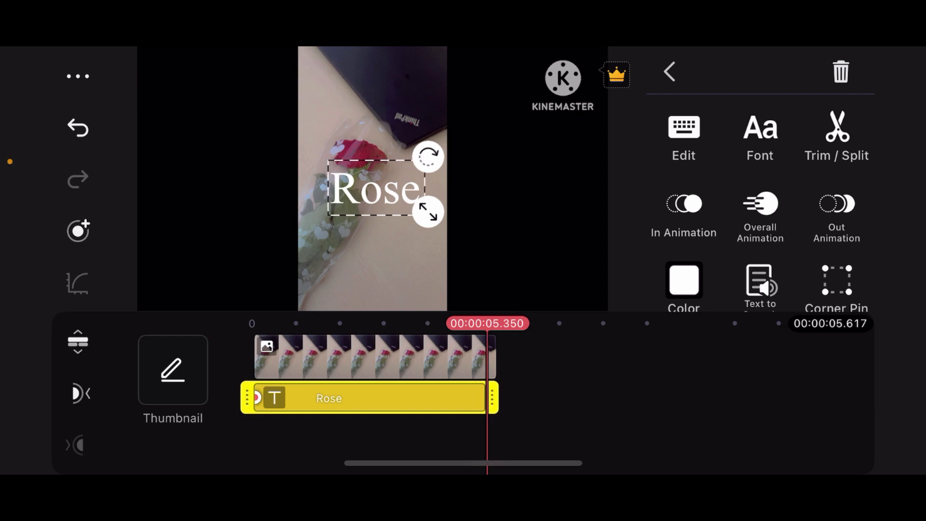
# Open the Rose text's font chooser and dismiss the system font sheet.
pyautogui.click(759, 134)
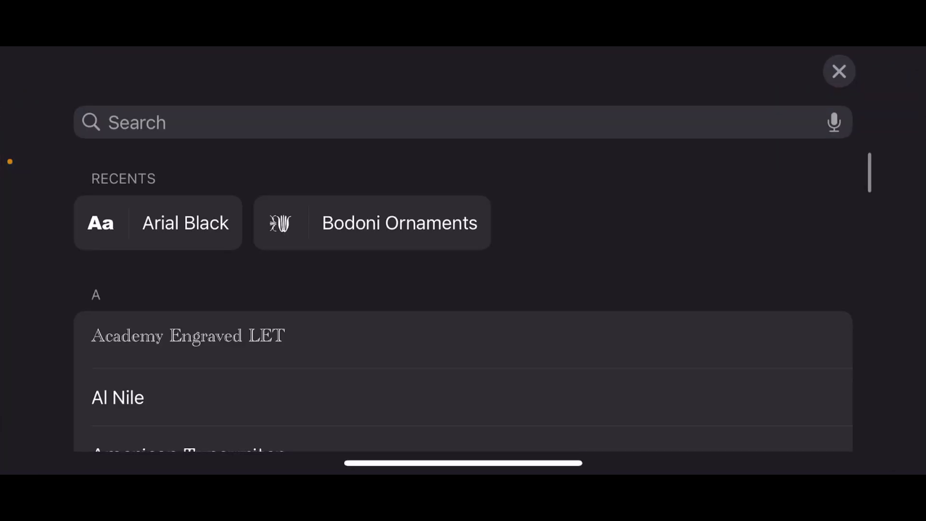
pyautogui.scroll(-2, 463, 303)
pyautogui.scroll(-1, 463, 303)
pyautogui.scroll(-3, 463, 304)
pyautogui.scroll(-1, 463, 305)
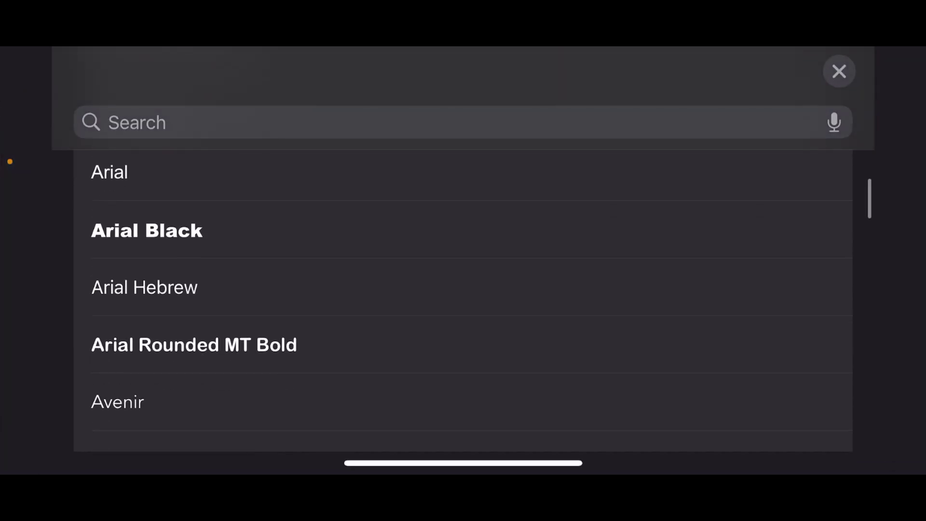
pyautogui.scroll(-1, 463, 304)
pyautogui.scroll(-1, 463, 304)
pyautogui.press('Escape')
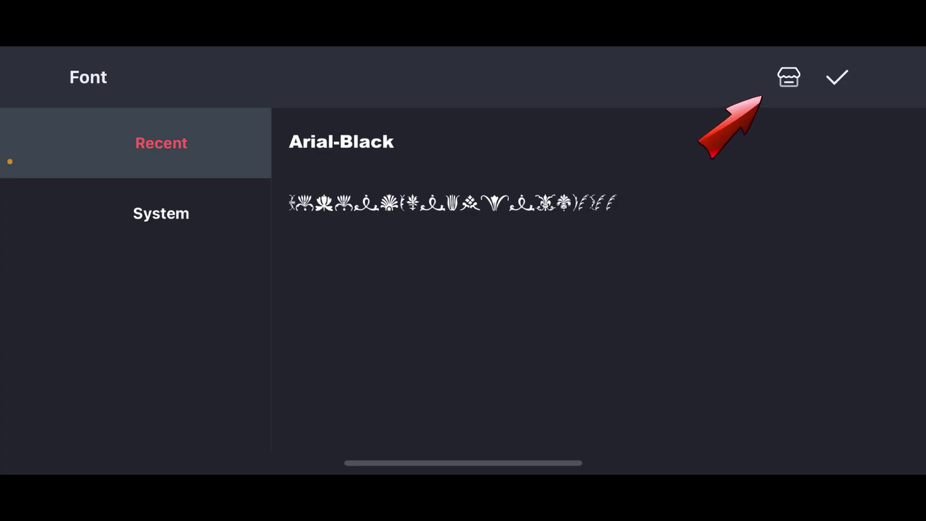
# Browse the font store's Handwriting, Korean and Japanese categories, ending on Handwriting.
pyautogui.click(788, 77)
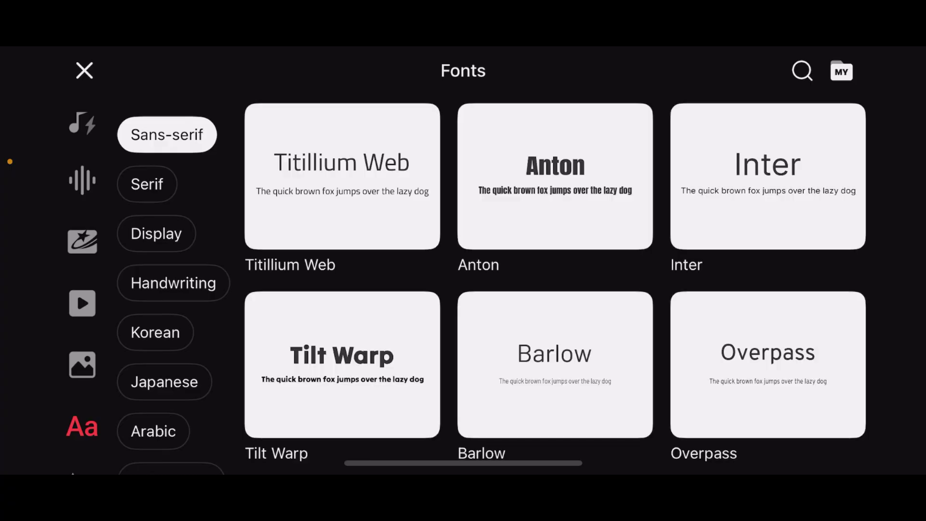
pyautogui.click(173, 283)
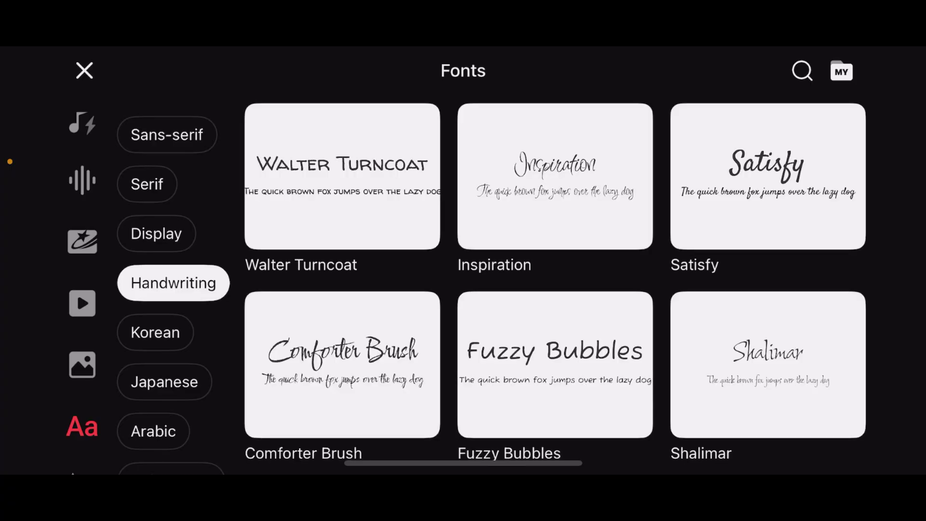
pyautogui.click(154, 323)
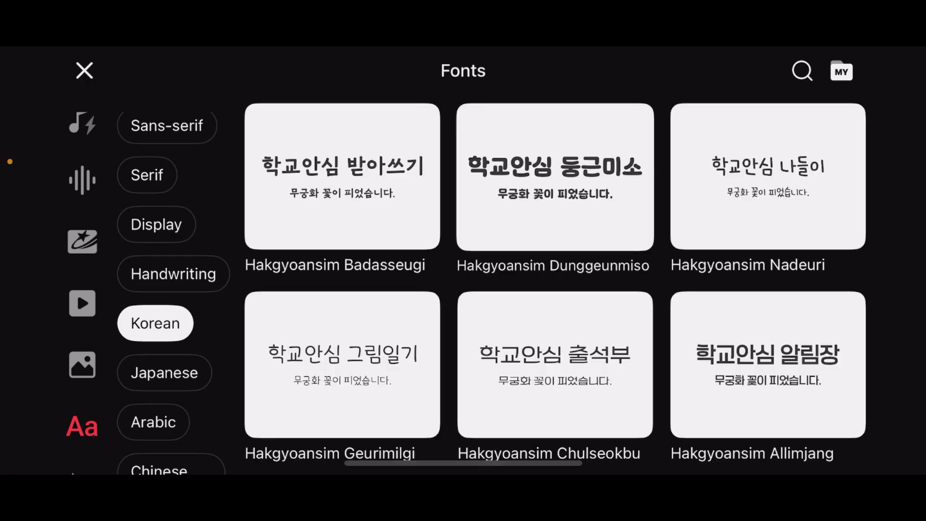
pyautogui.click(164, 360)
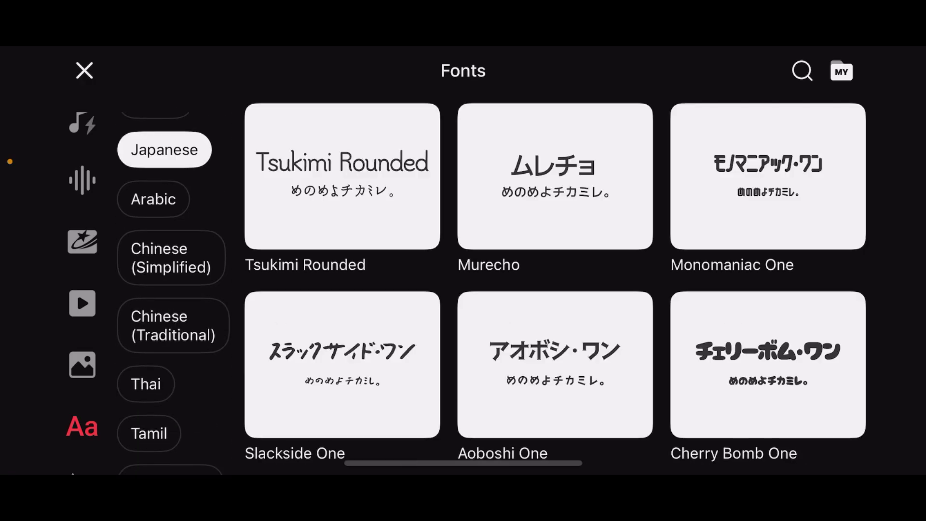
pyautogui.scroll(3, 174, 289)
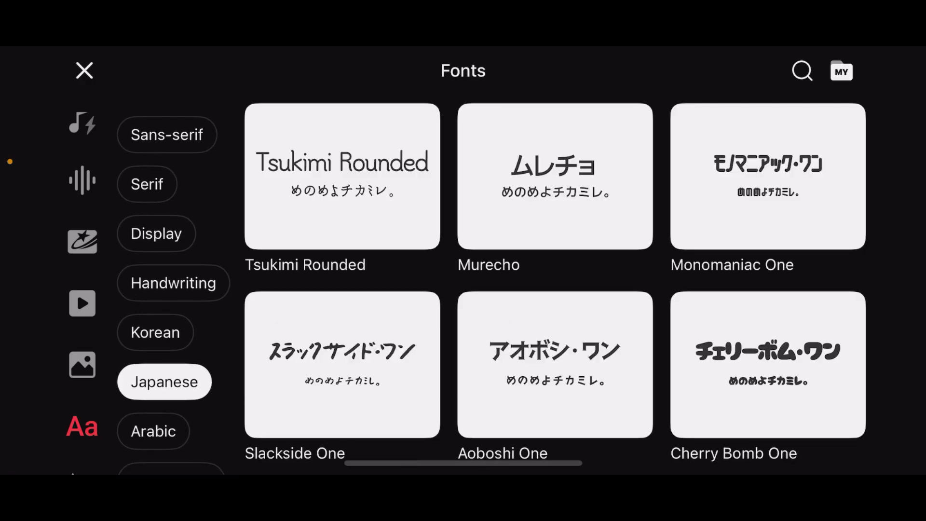
pyautogui.click(174, 283)
pyautogui.scroll(-1, 555, 289)
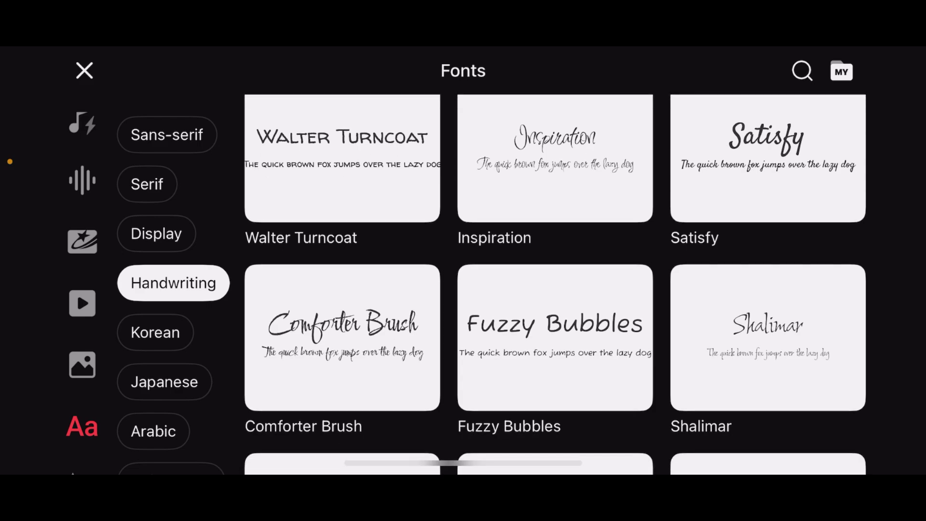
pyautogui.scroll(1, 555, 284)
# Download the Inspiration font and go to the downloaded assets.
pyautogui.click(555, 166)
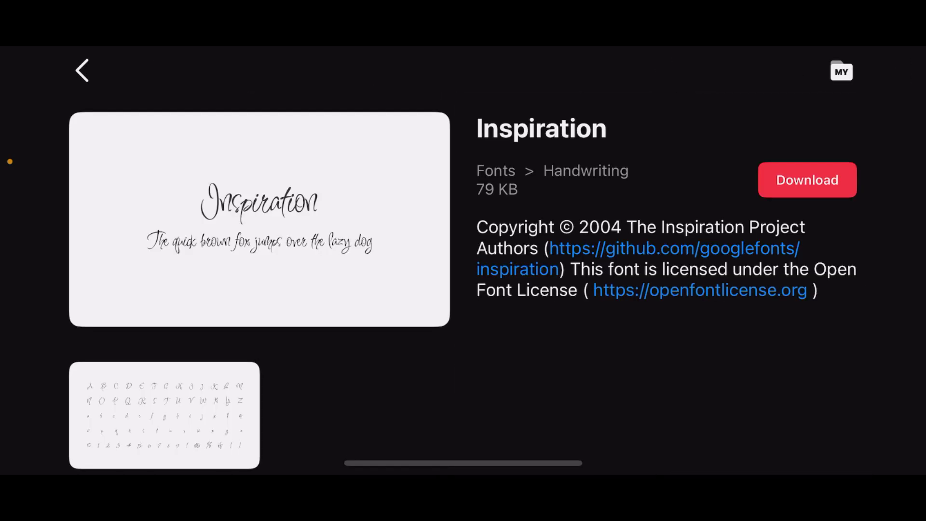
pyautogui.click(807, 180)
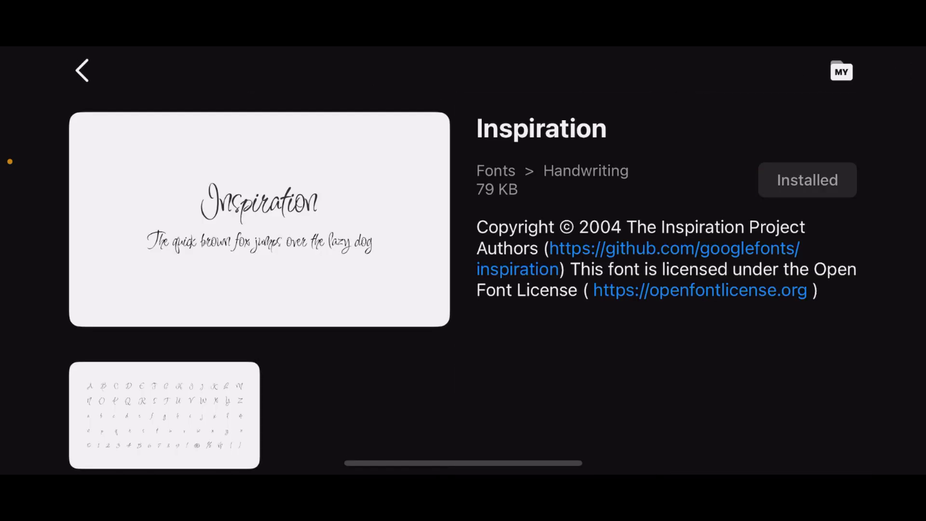
pyautogui.click(841, 71)
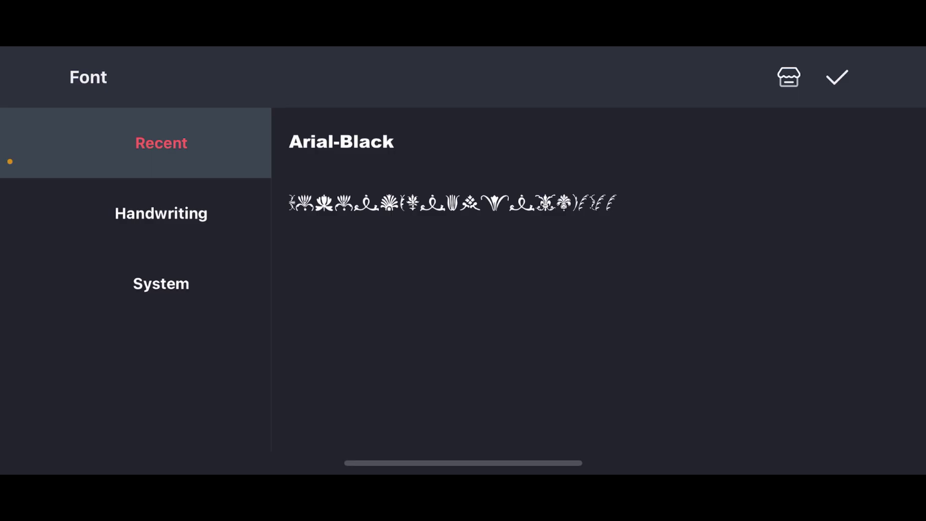
# Apply Inspiration Regular from the Handwriting fonts to the Rose text.
pyautogui.click(160, 213)
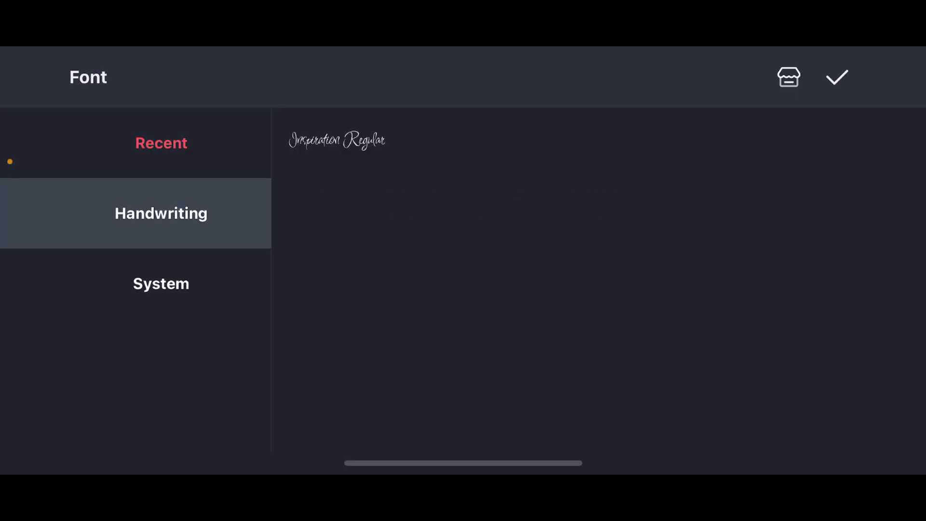
pyautogui.click(337, 139)
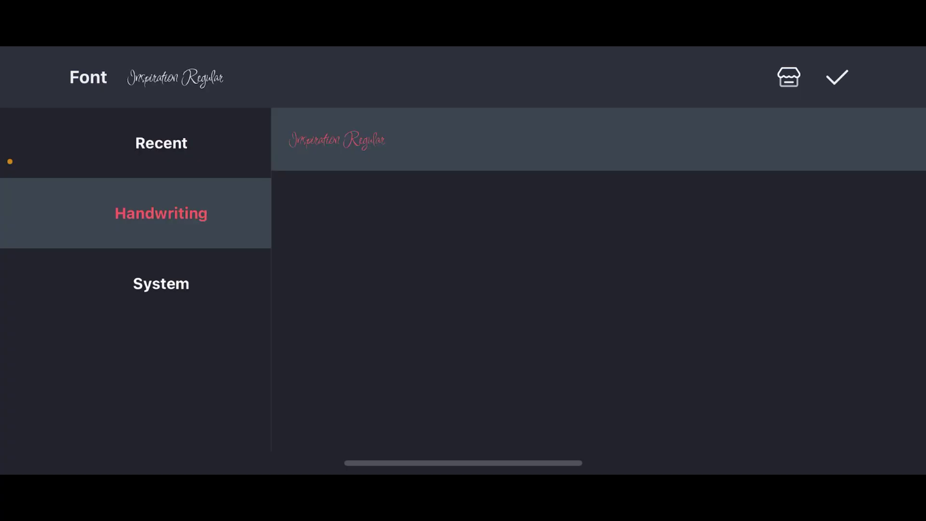
pyautogui.click(837, 77)
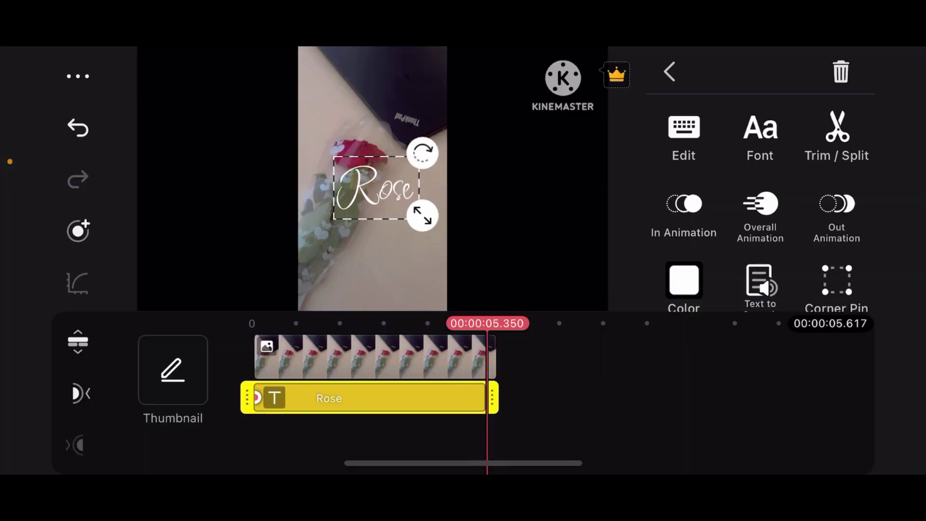
# Enlarge the handwritten Rose text slightly, then deselect the layer.
pyautogui.moveTo(421, 215)
pyautogui.mouseDown()
pyautogui.moveTo(449, 234)
pyautogui.moveTo(430, 220)
pyautogui.mouseUp()
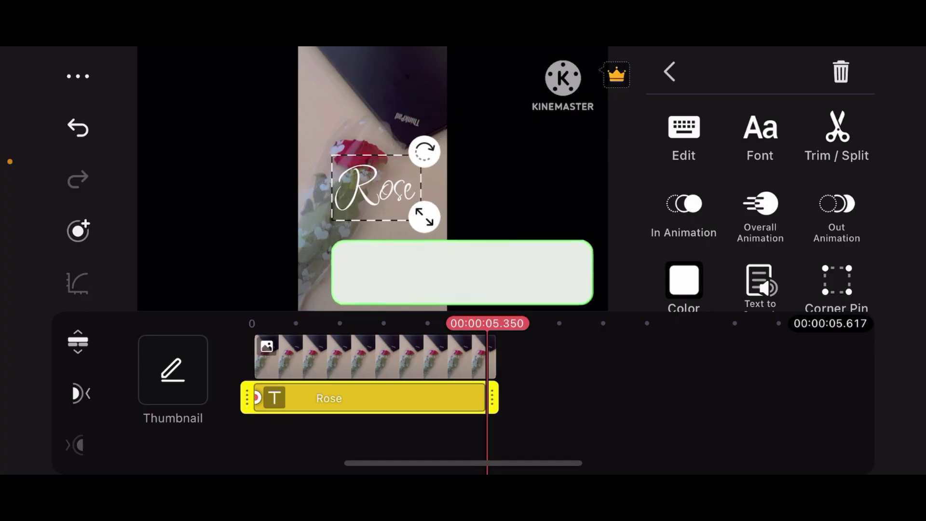
pyautogui.click(669, 71)
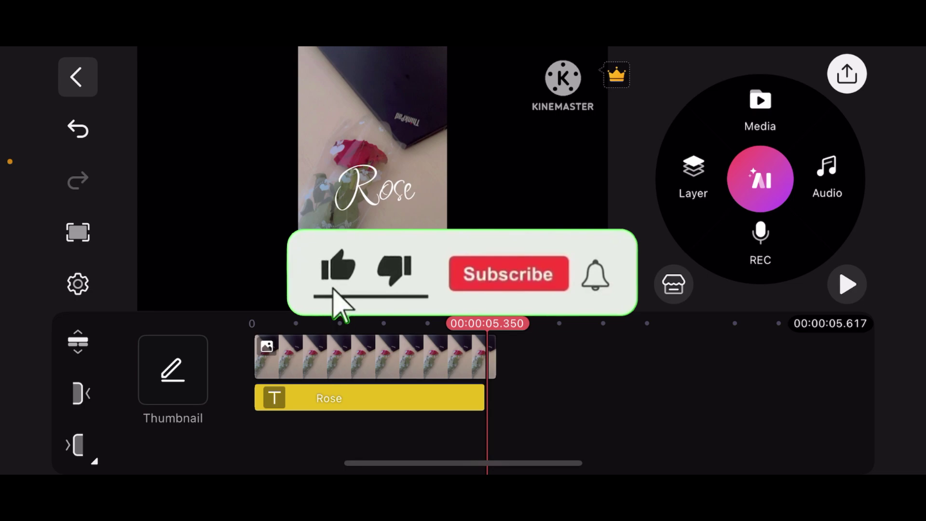